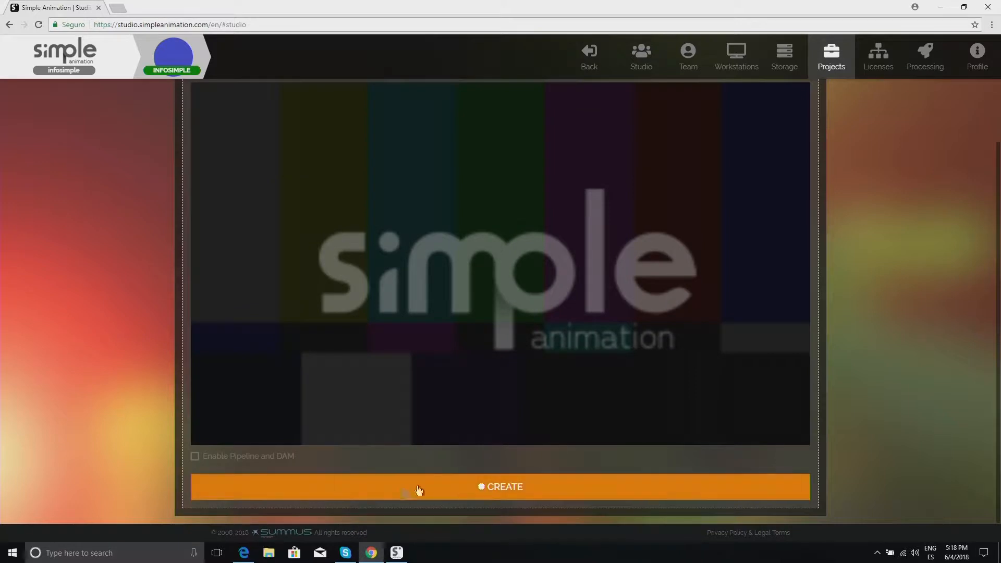
Step: Enable Pipeline and DAM for the new project and create it
{"action": "left_click", "coordinate": [195, 459]}
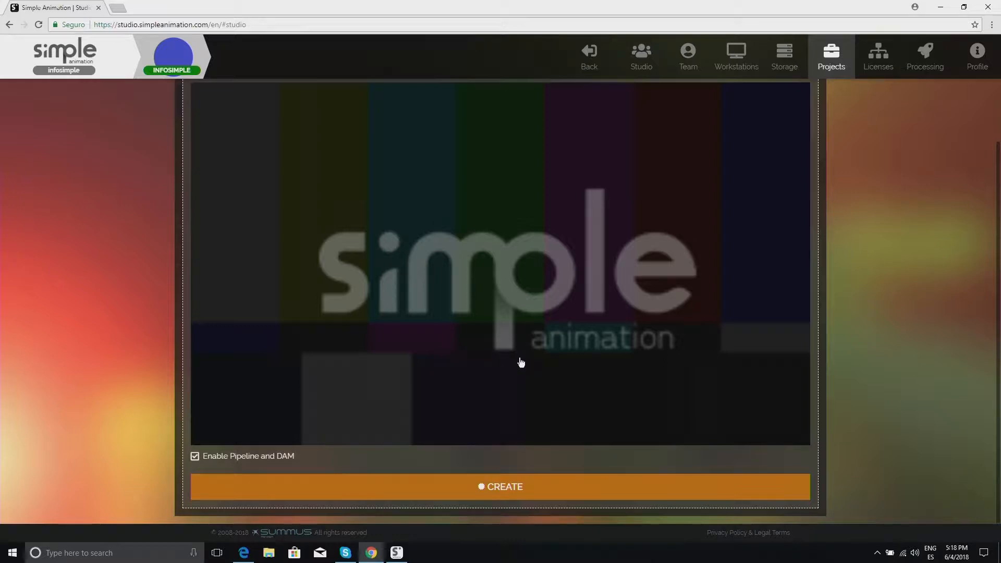
{"action": "left_click", "coordinate": [460, 488]}
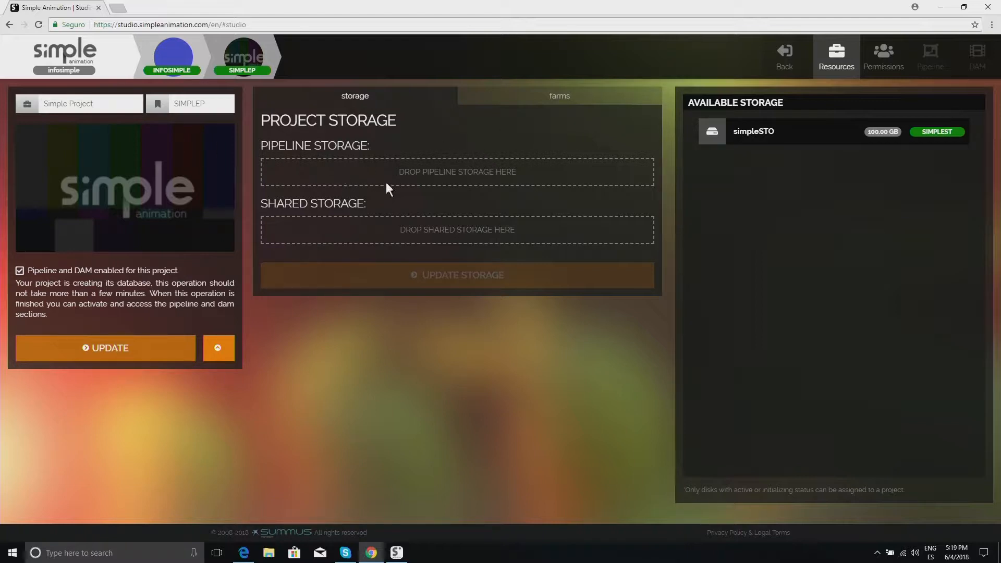
Step: Assign the simpleSTO disk as pipeline storage and set its drive letter to J
{"action": "left_click_drag", "start_coordinate": [775, 131], "coordinate": [387, 179]}
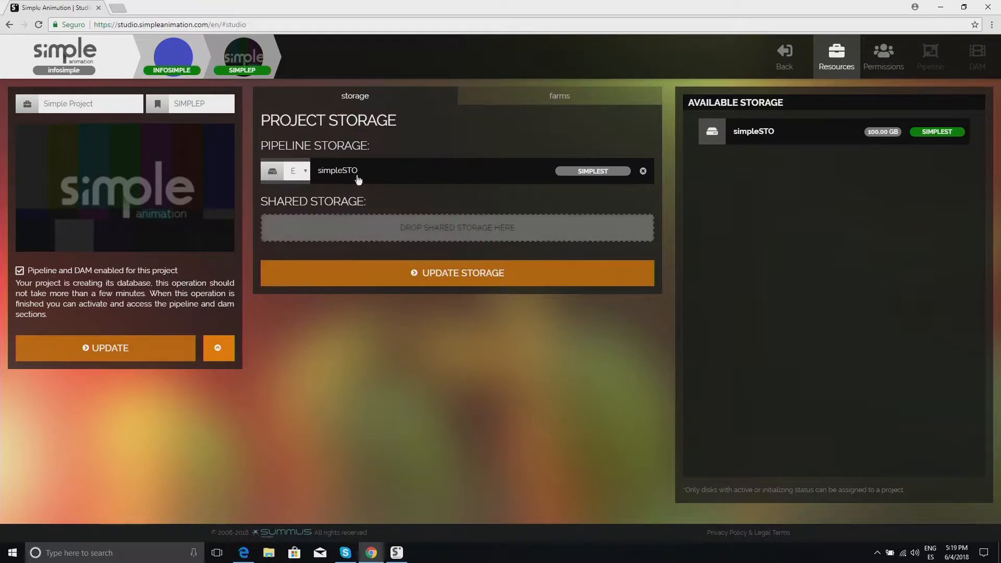
{"action": "left_click", "coordinate": [297, 172]}
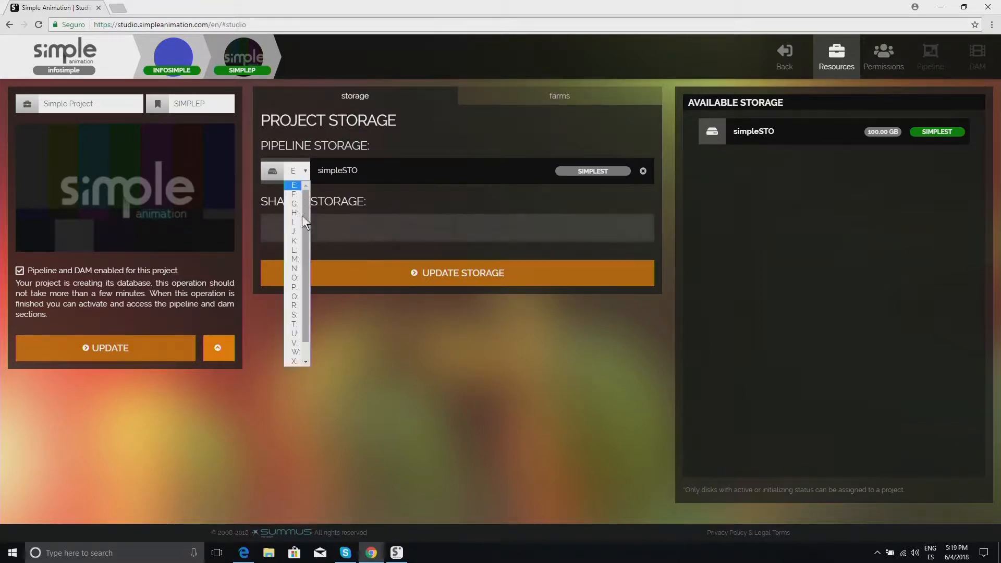
{"action": "left_click", "coordinate": [294, 232]}
Step: Assign the simpleSTO disk as shared storage with drive letter Q and update the storage
{"action": "left_click_drag", "start_coordinate": [769, 135], "coordinate": [397, 224]}
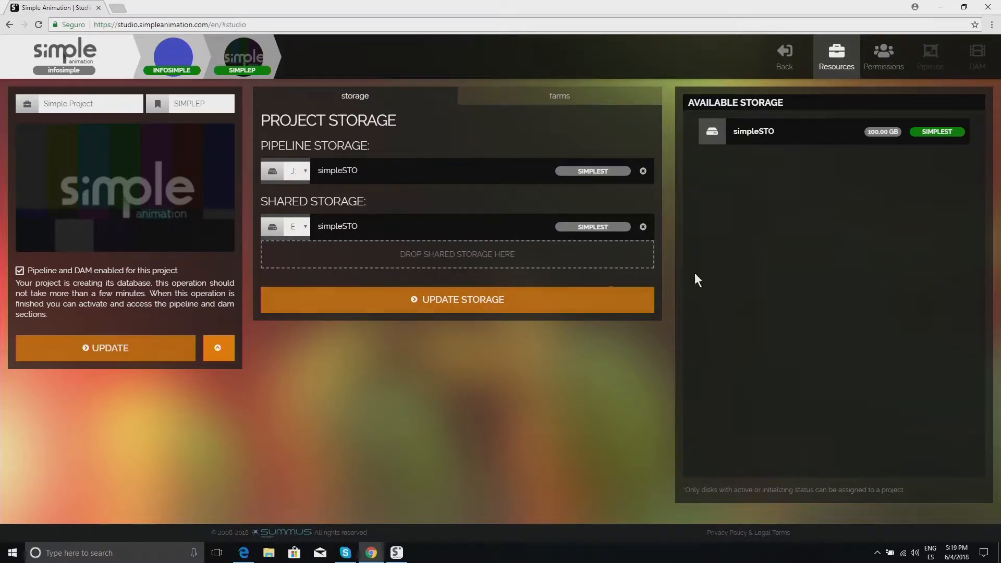
{"action": "left_click", "coordinate": [306, 228]}
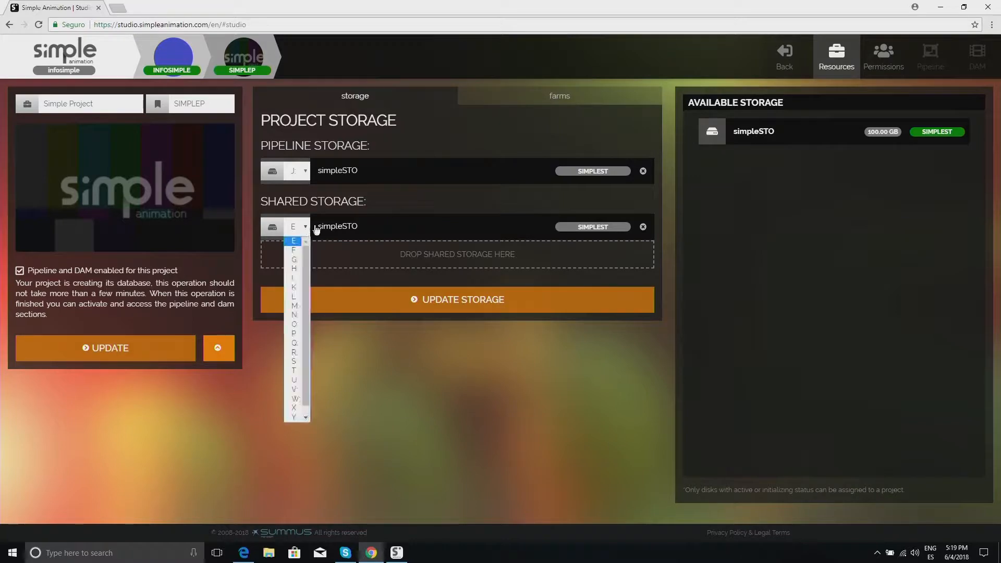
{"action": "left_click", "coordinate": [294, 342]}
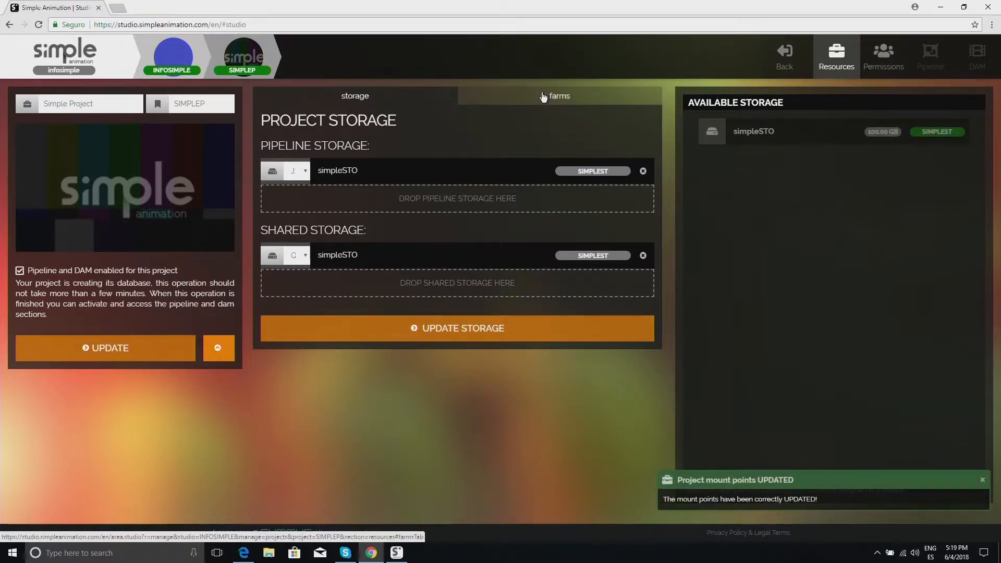
Step: Check the project's farms section, then return to the storage section
{"action": "left_click", "coordinate": [546, 97]}
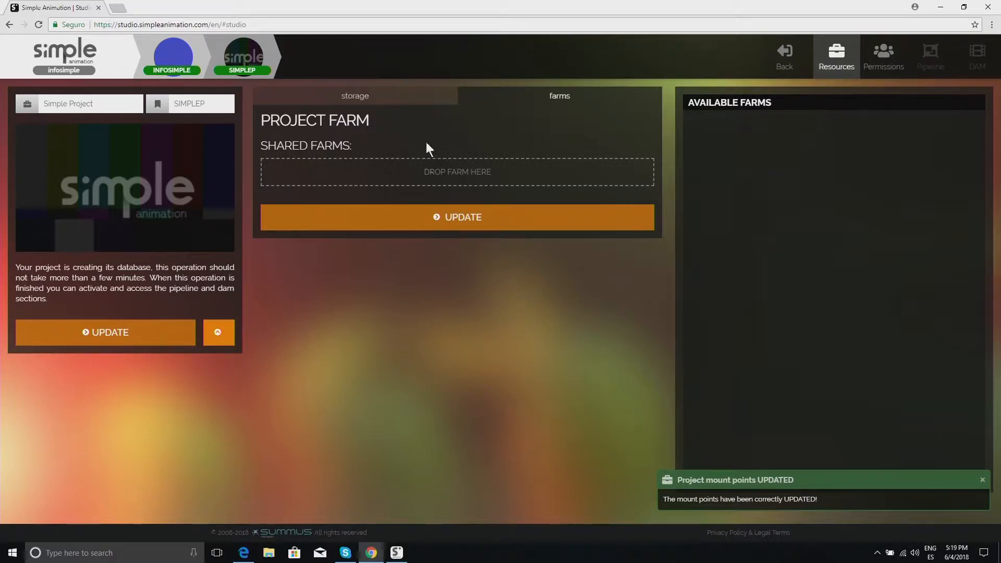
{"action": "left_click", "coordinate": [414, 102]}
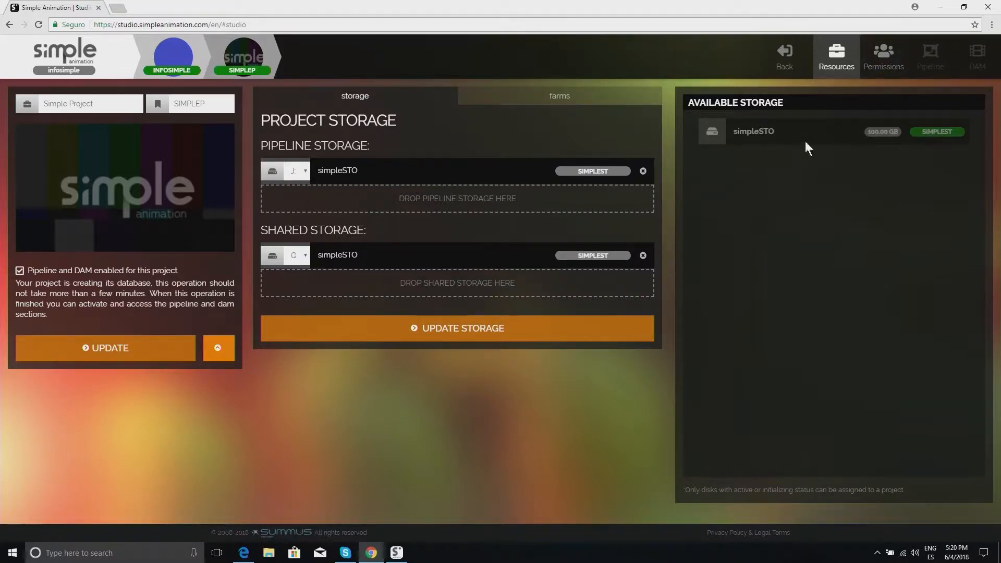
Step: Add the Info Simple studio user to the project's permissions
{"action": "left_click", "coordinate": [871, 78]}
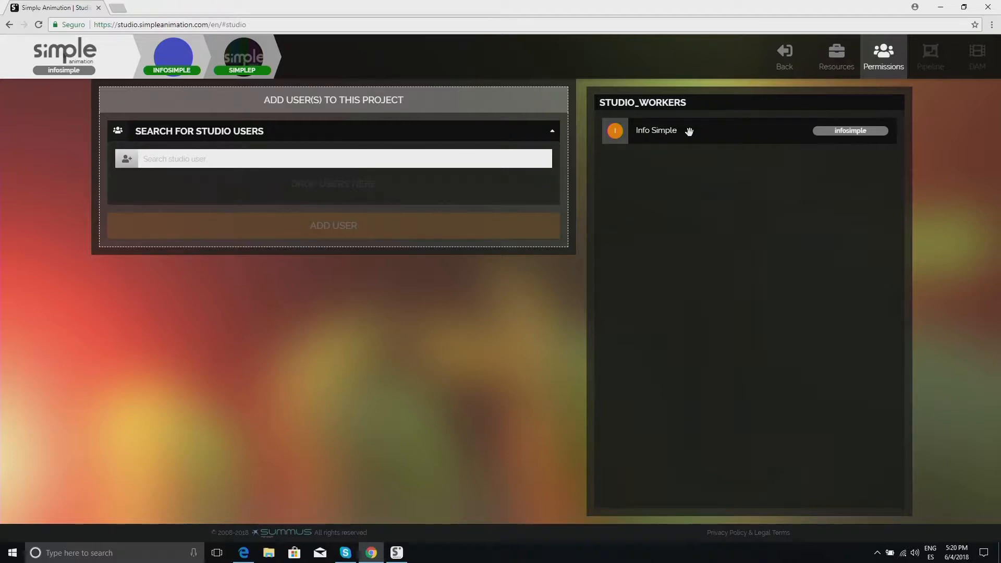
{"action": "left_click_drag", "start_coordinate": [689, 131], "coordinate": [384, 188]}
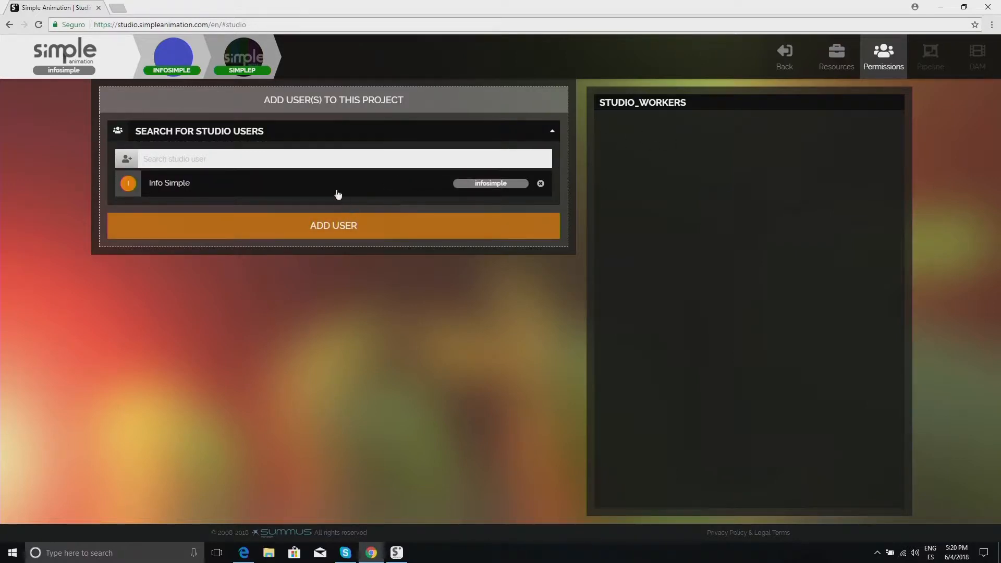
{"action": "left_click", "coordinate": [467, 217]}
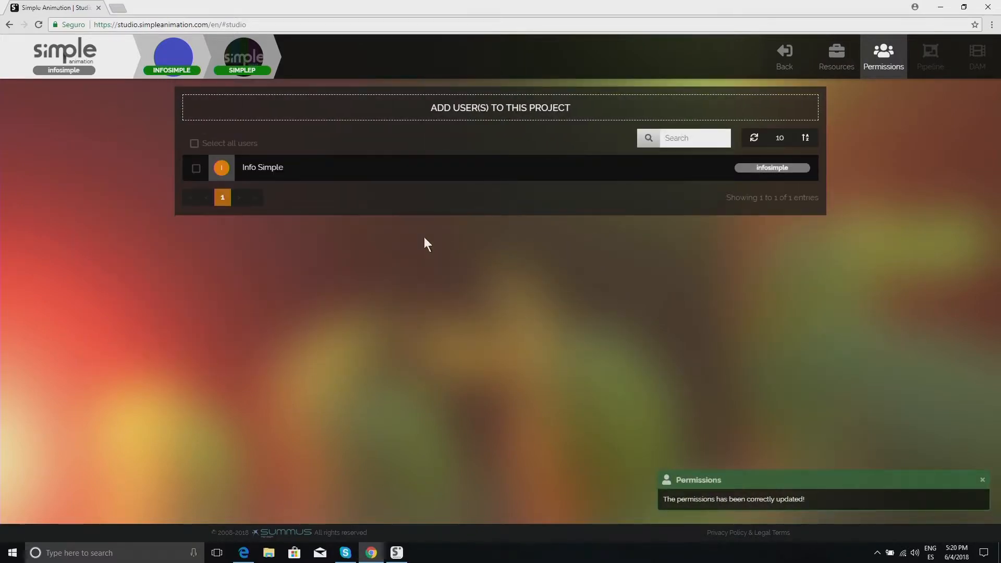
Step: Assign the Simple WS workstation to the Info Simple user
{"action": "scroll", "coordinate": [304, 186], "scroll_direction": "down", "scroll_amount": 1}
{"action": "left_click", "coordinate": [332, 159]}
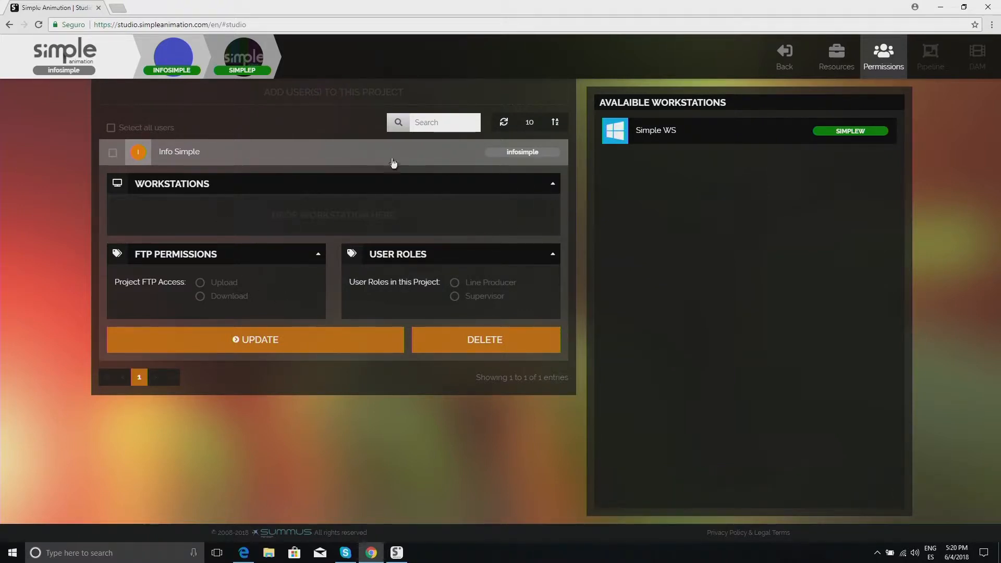
{"action": "left_click_drag", "start_coordinate": [670, 134], "coordinate": [644, 134]}
{"action": "left_click_drag", "start_coordinate": [694, 136], "coordinate": [388, 230]}
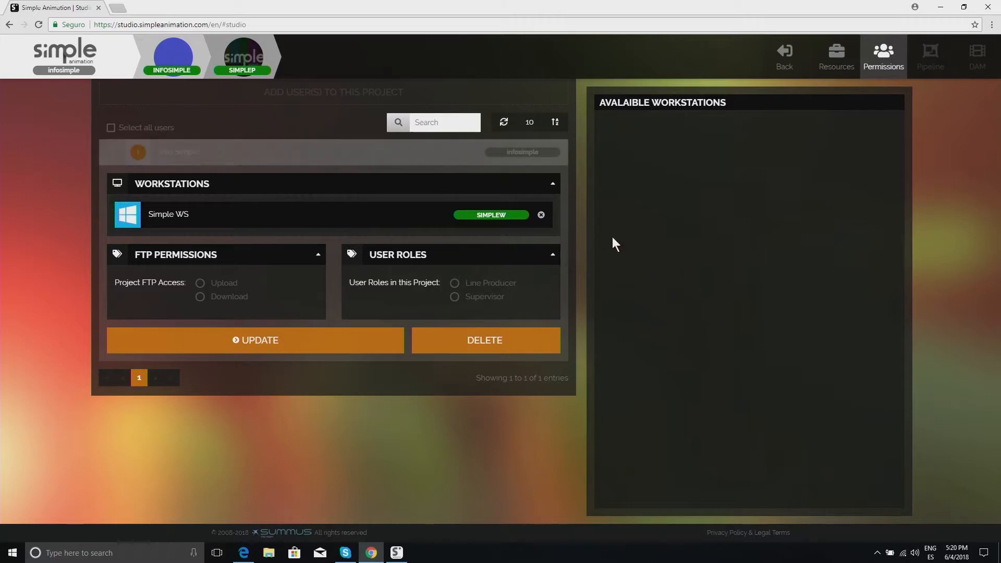
Step: Grant the user both Upload and Download project FTP access
{"action": "left_click", "coordinate": [201, 285]}
{"action": "left_click", "coordinate": [199, 298]}
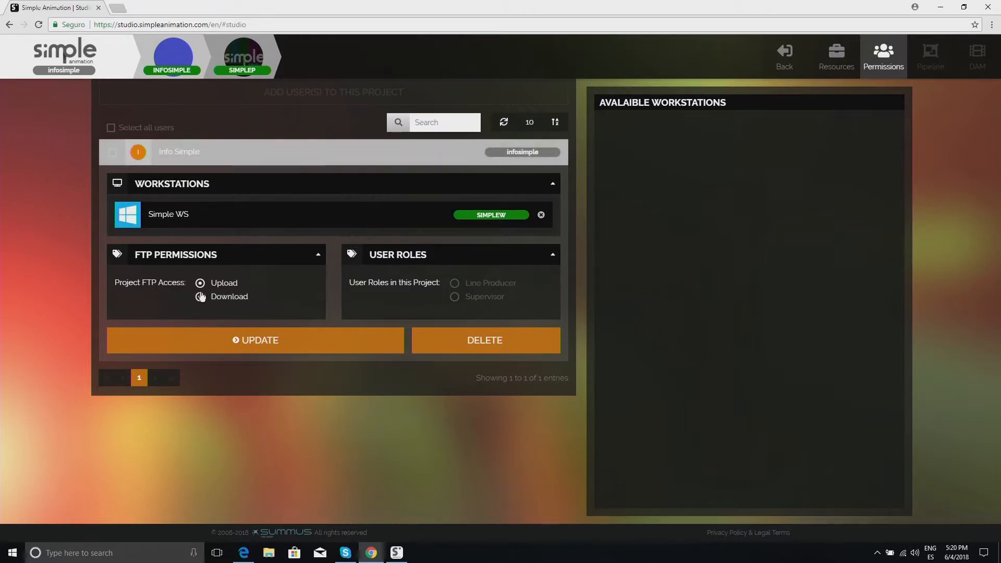
{"action": "left_click", "coordinate": [200, 284]}
{"action": "left_click", "coordinate": [200, 297]}
{"action": "left_click", "coordinate": [200, 283]}
{"action": "left_click", "coordinate": [201, 297]}
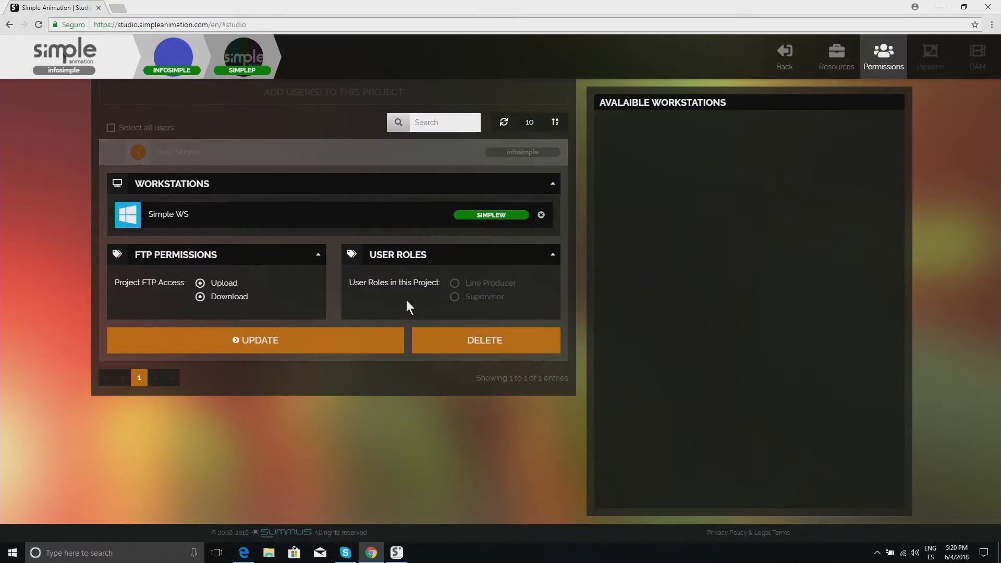
Step: Give the user the Line Producer and Supervisor roles and update the permissions
{"action": "left_click", "coordinate": [455, 285]}
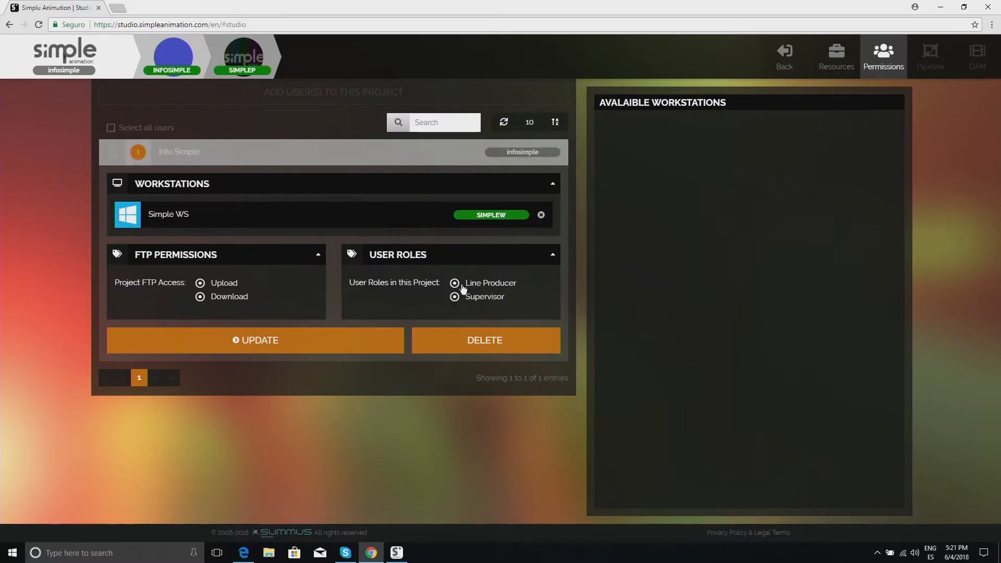
{"action": "left_click", "coordinate": [304, 345]}
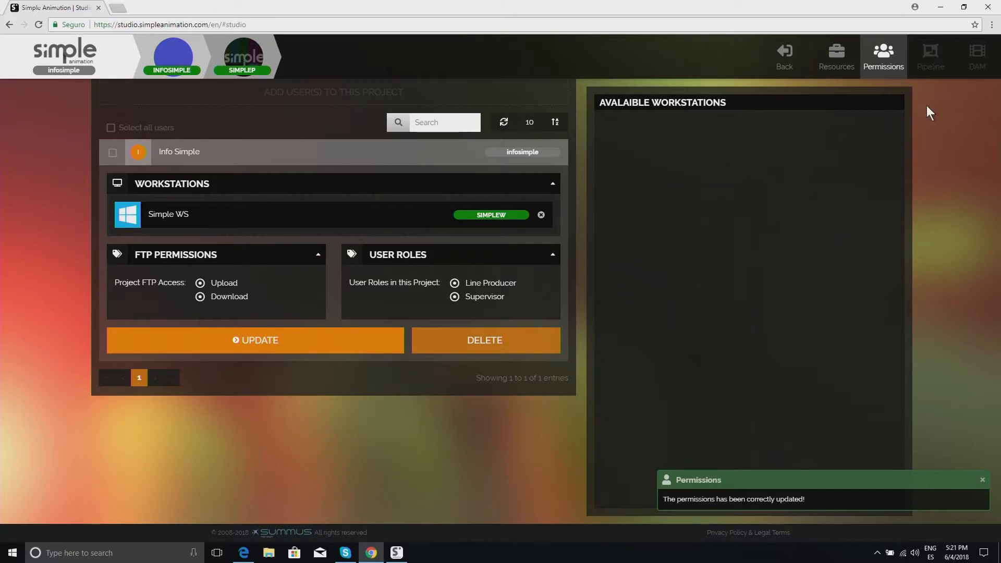
Step: Choose the ANIMATION FEATURE FILM (Photoshop + Maya + Nuke) pipeline template for the project
{"action": "left_click", "coordinate": [927, 57]}
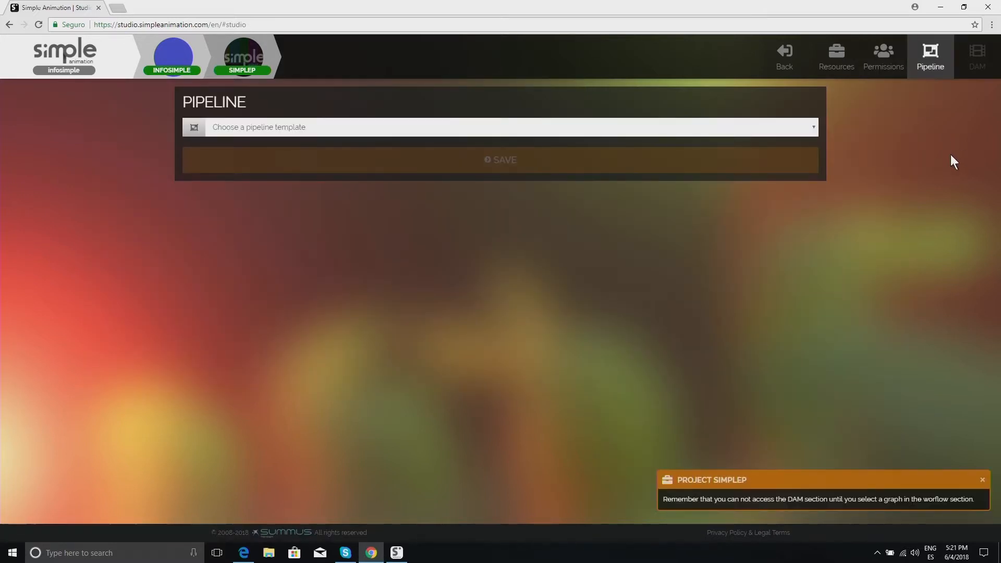
{"action": "left_click", "coordinate": [382, 127]}
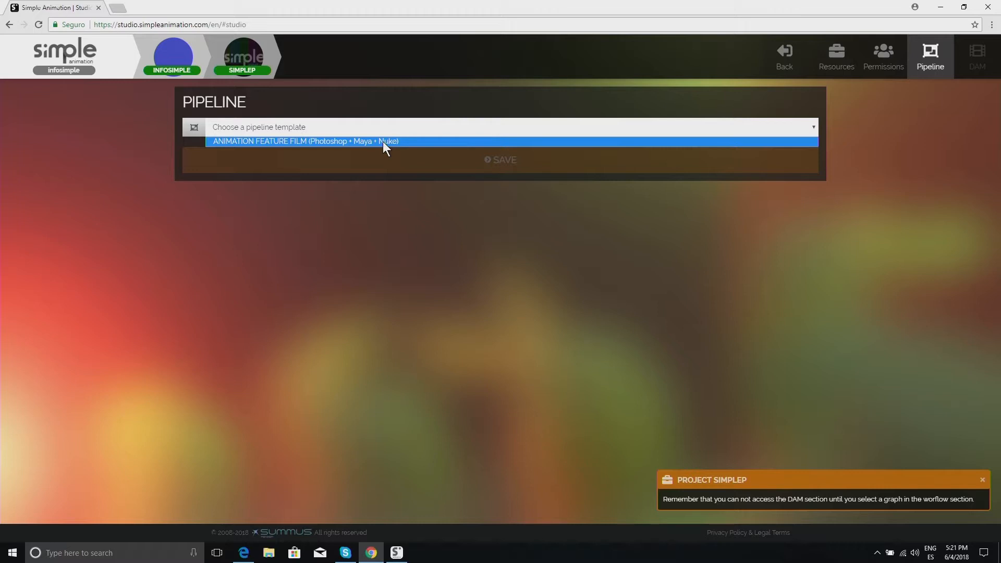
{"action": "left_click", "coordinate": [383, 142]}
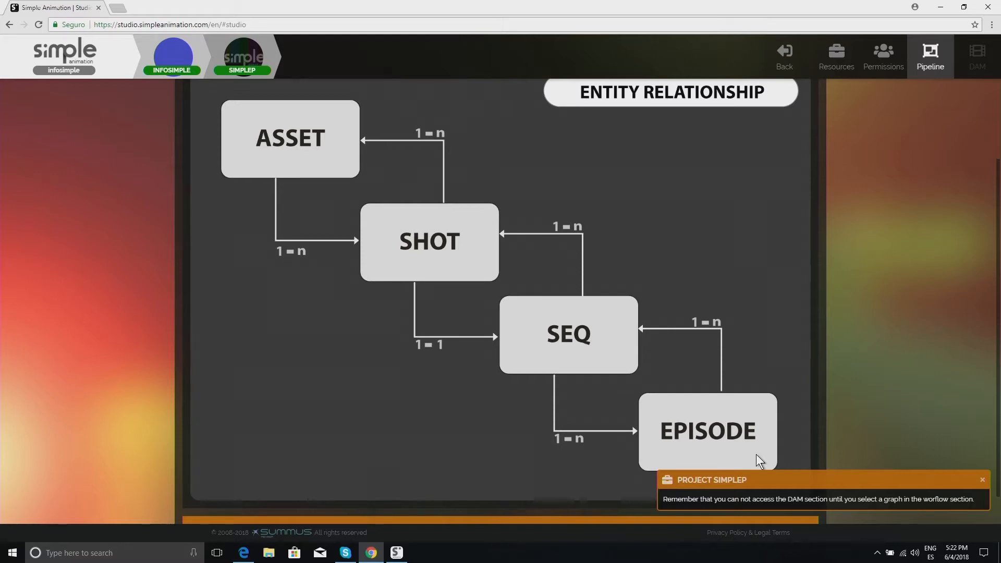
Step: Save the pipeline workflow graph and open the project's DAM section
{"action": "left_click", "coordinate": [594, 157]}
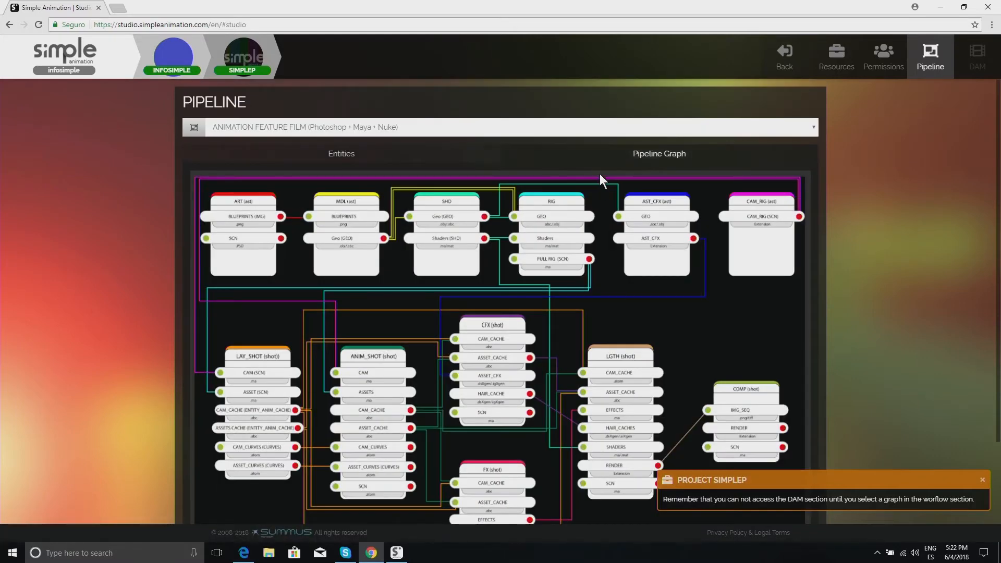
{"action": "scroll", "coordinate": [600, 176], "scroll_direction": "down", "scroll_amount": 1}
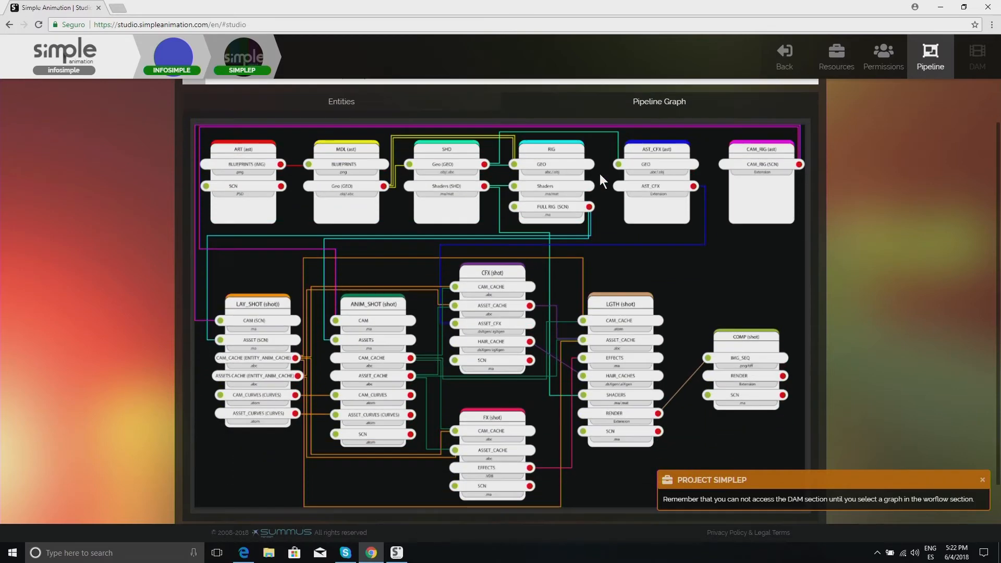
{"action": "scroll", "coordinate": [601, 175], "scroll_direction": "down", "scroll_amount": 1}
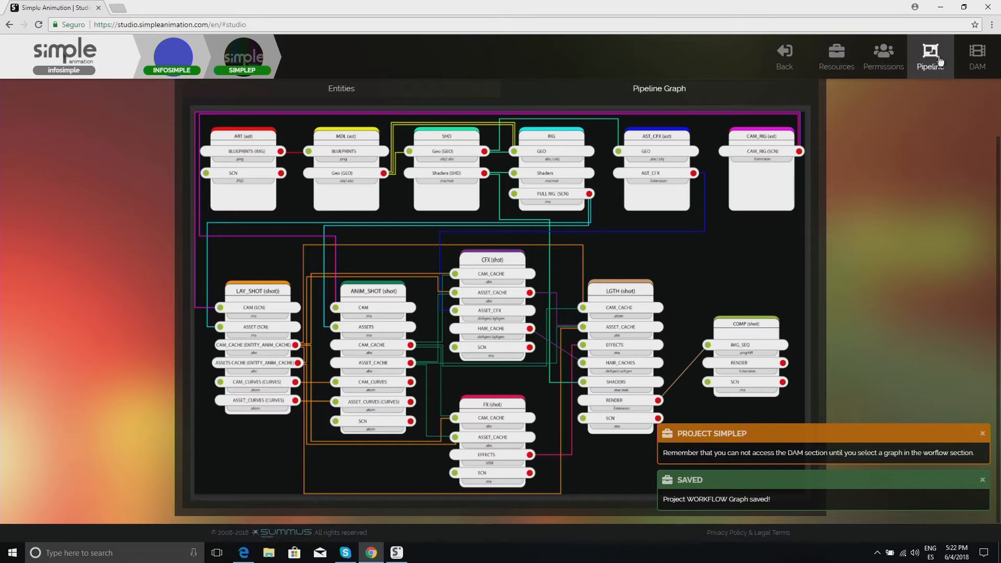
{"action": "left_click", "coordinate": [978, 55]}
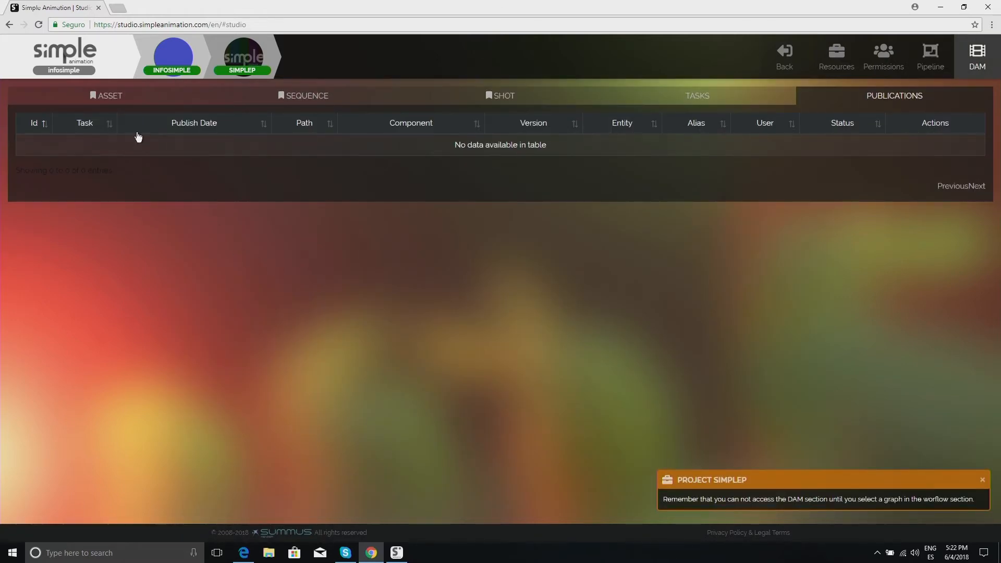